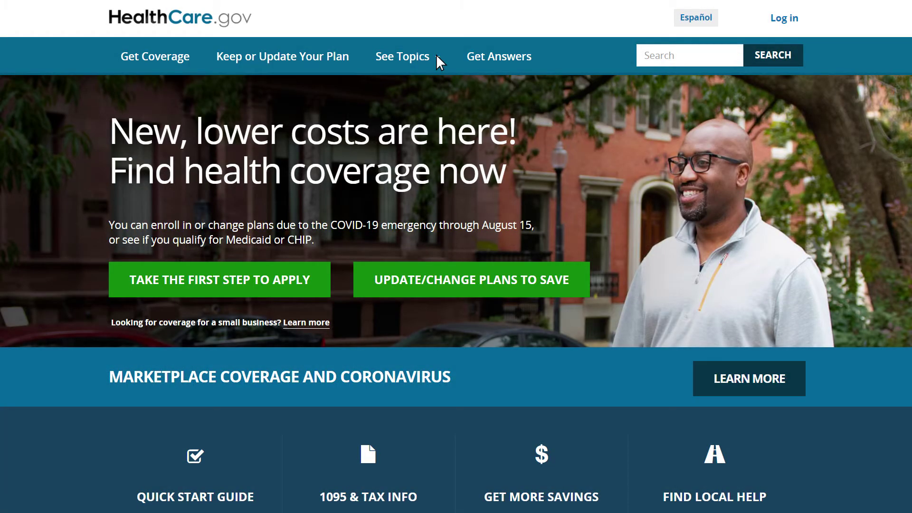
# Open the guide on estimating expected income and scroll to its unpredictable-income section.
pyautogui.click(350, 277)
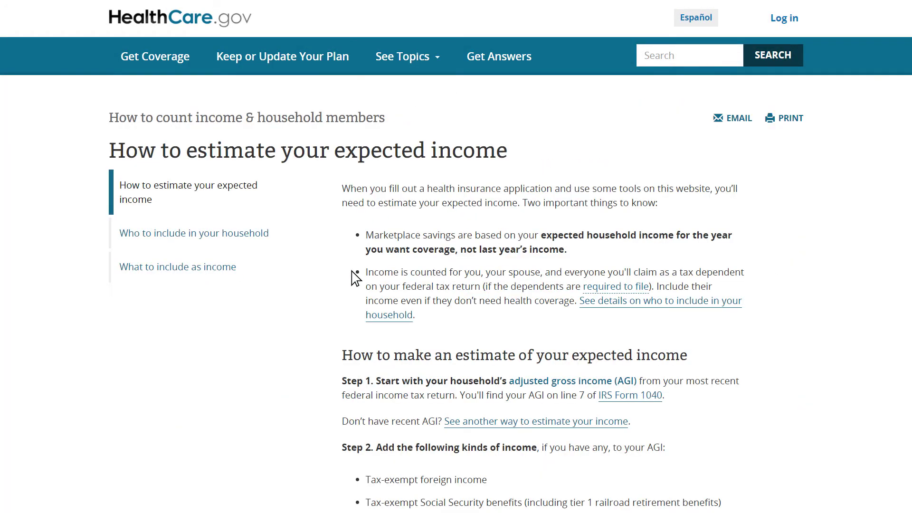
pyautogui.scroll(-20, 355, 277)
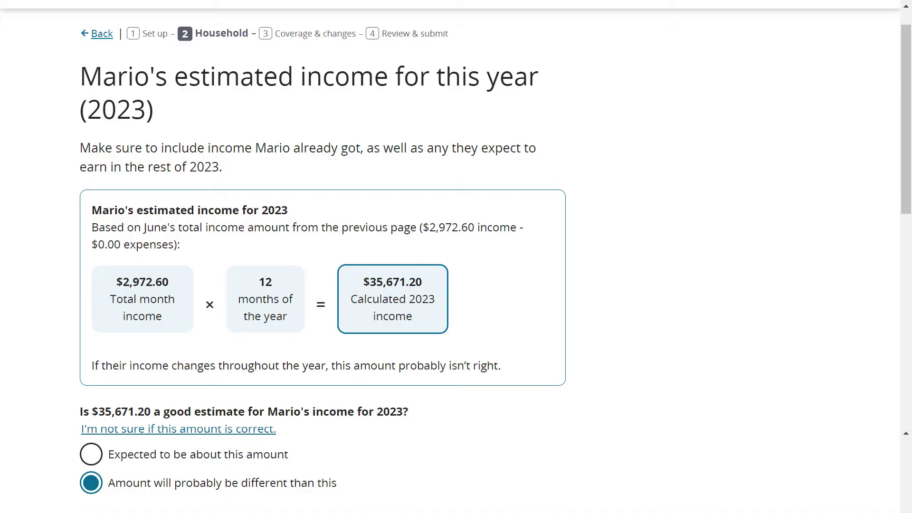
# Scroll down the page toward the yearly income calculator.
pyautogui.scroll(-9, 323, 256)
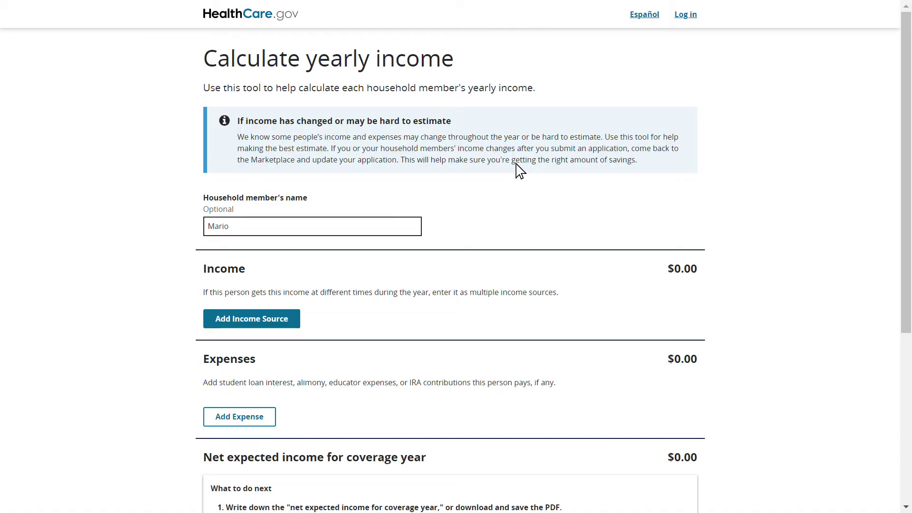
# Add a Job income source of 35000 with a Yearly frequency.
pyautogui.click(291, 322)
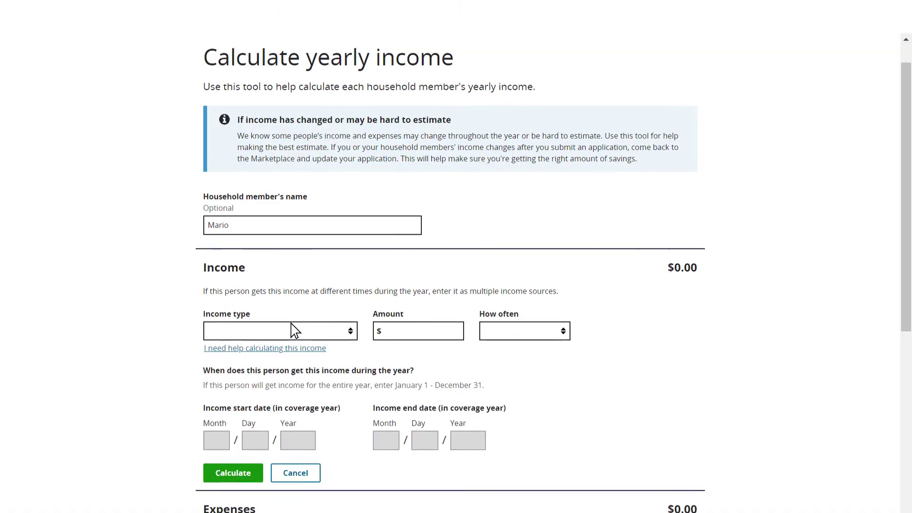
pyautogui.scroll(-1, 292, 325)
pyautogui.click(350, 294)
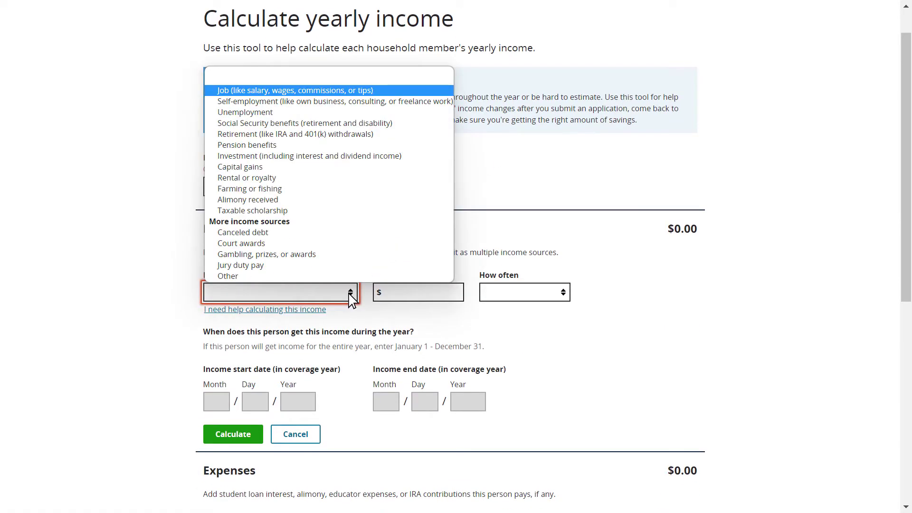
pyautogui.click(409, 93)
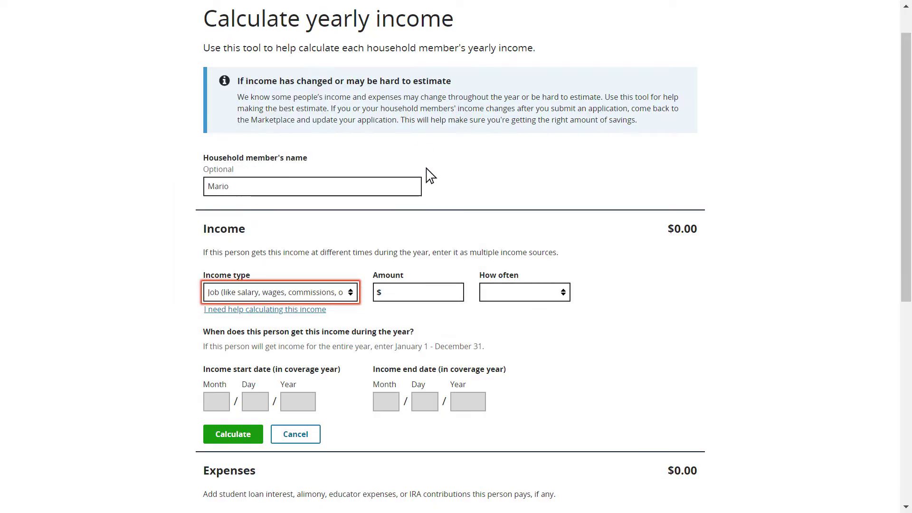
pyautogui.click(453, 292)
pyautogui.write('35000')
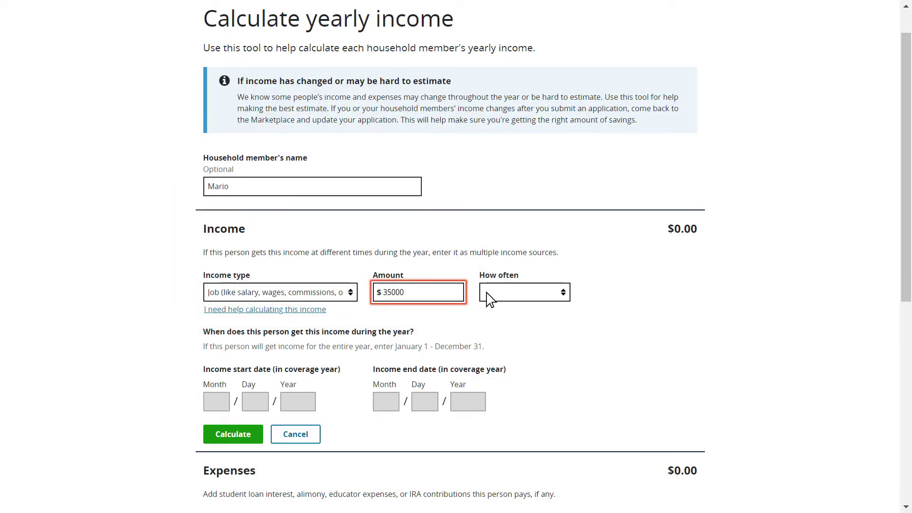
pyautogui.click(560, 295)
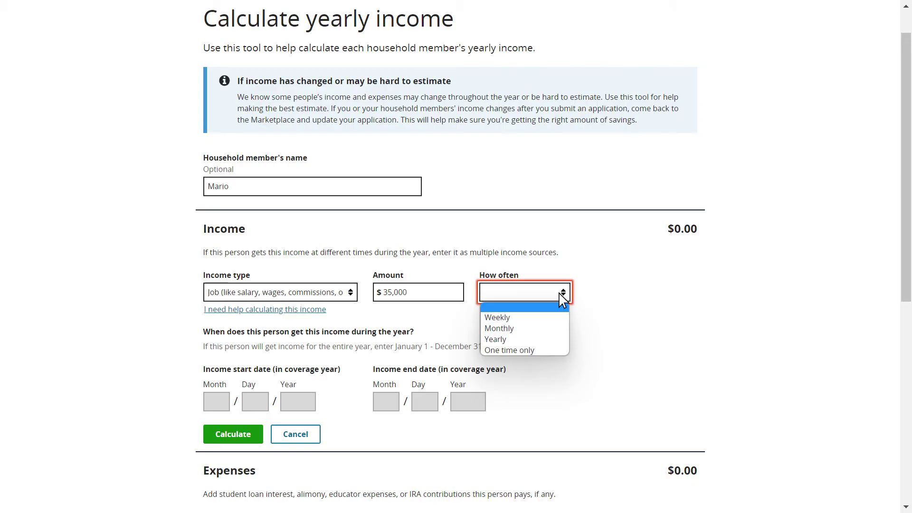
pyautogui.click(511, 339)
# Date the job 01/01/2023–01/31/2023 and calculate, giving $2,972.60 net expected income.
pyautogui.click(218, 404)
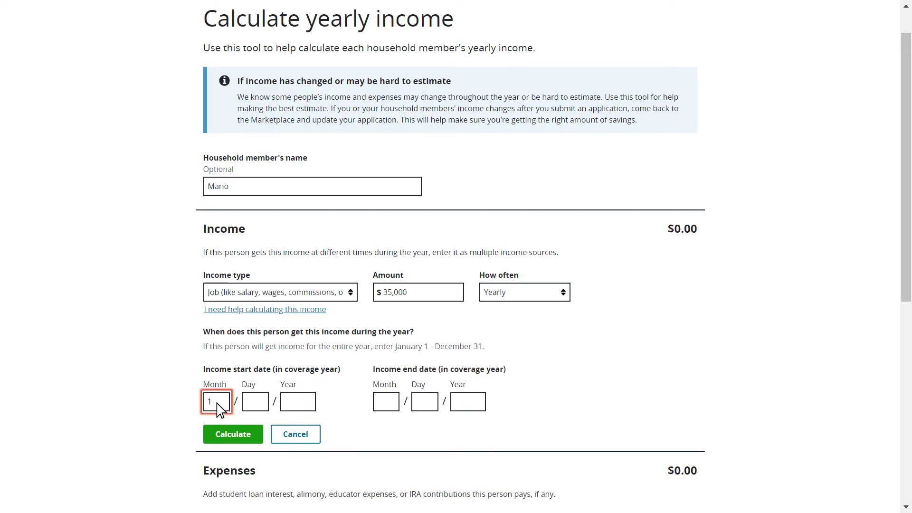
pyautogui.click(265, 401)
pyautogui.write('1')
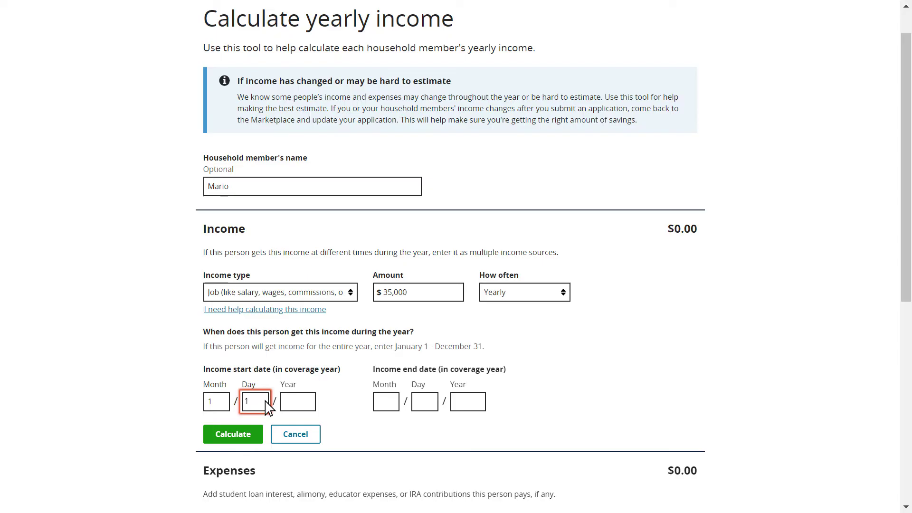
pyautogui.click(308, 401)
pyautogui.write('2023')
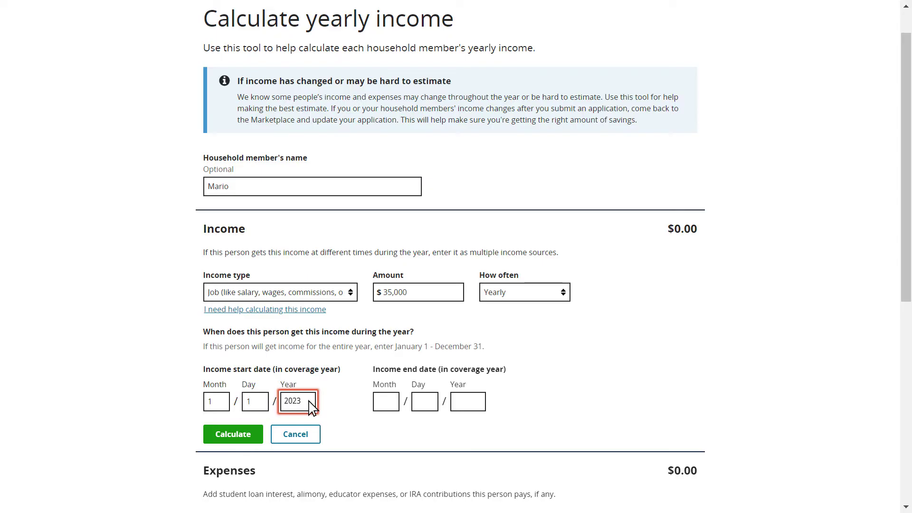
pyautogui.click(392, 411)
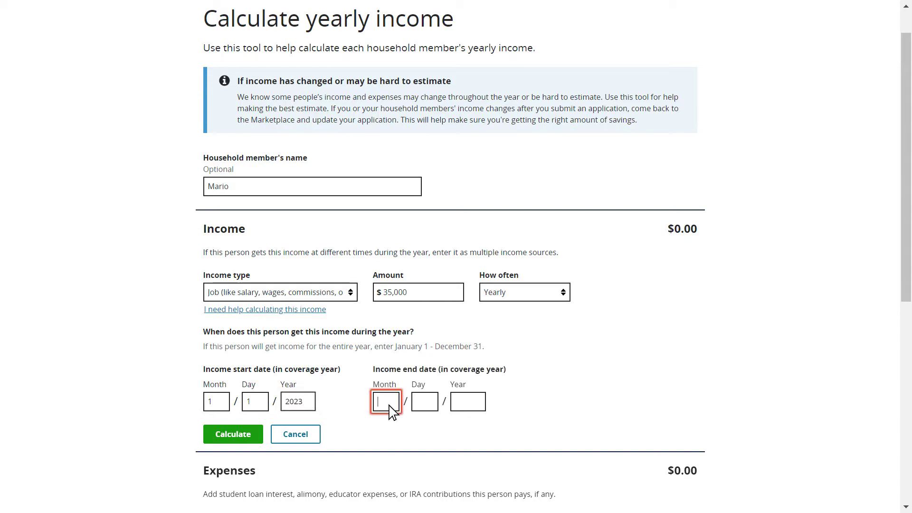
pyautogui.click(426, 407)
pyautogui.write('31')
pyautogui.click(480, 406)
pyautogui.write('2023')
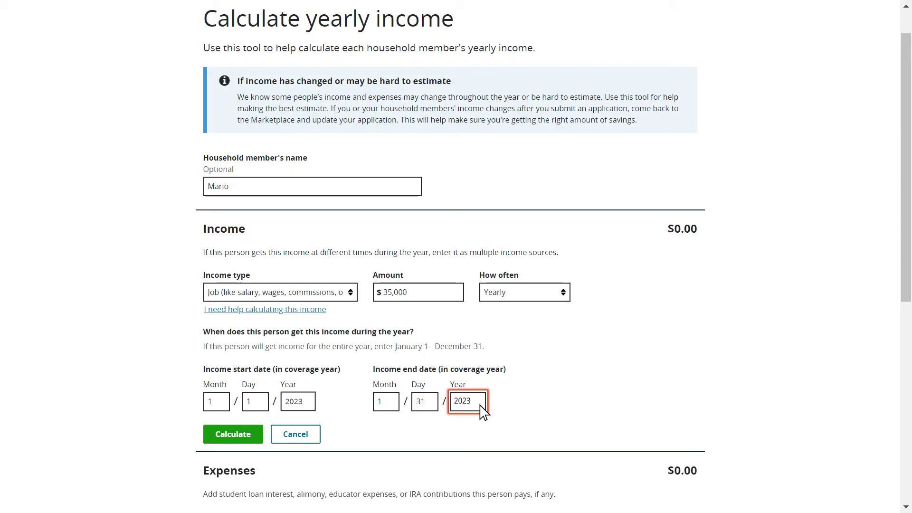
pyautogui.click(254, 434)
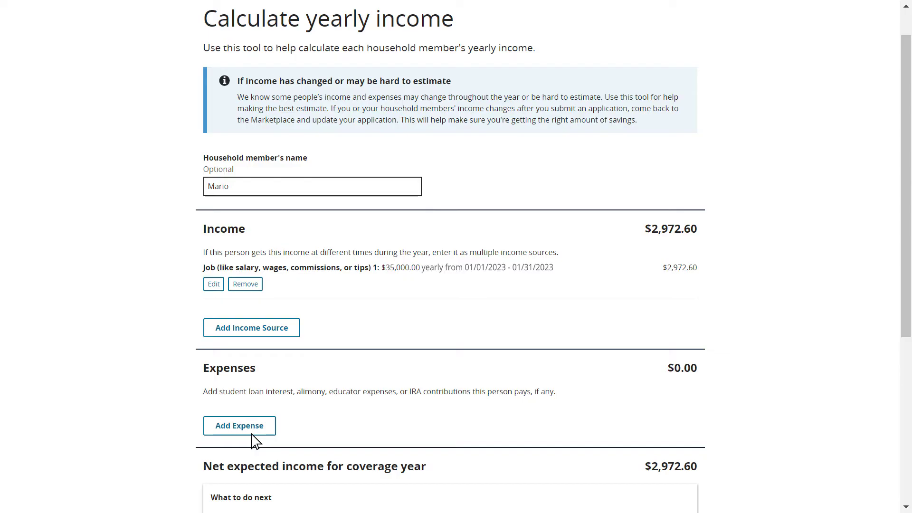
pyautogui.scroll(-3, 255, 437)
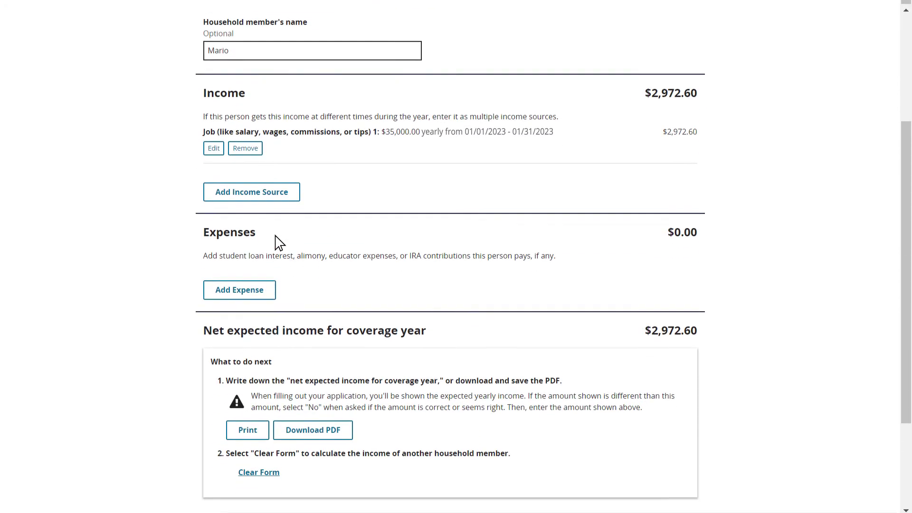
# Add a second income source of type Unemployment, reviewing and closing the income-calculation help.
pyautogui.click(284, 191)
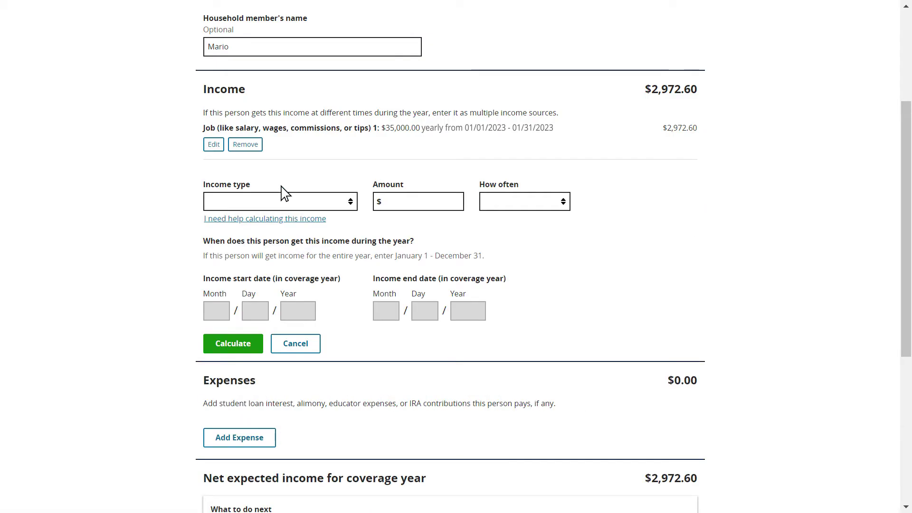
pyautogui.click(351, 205)
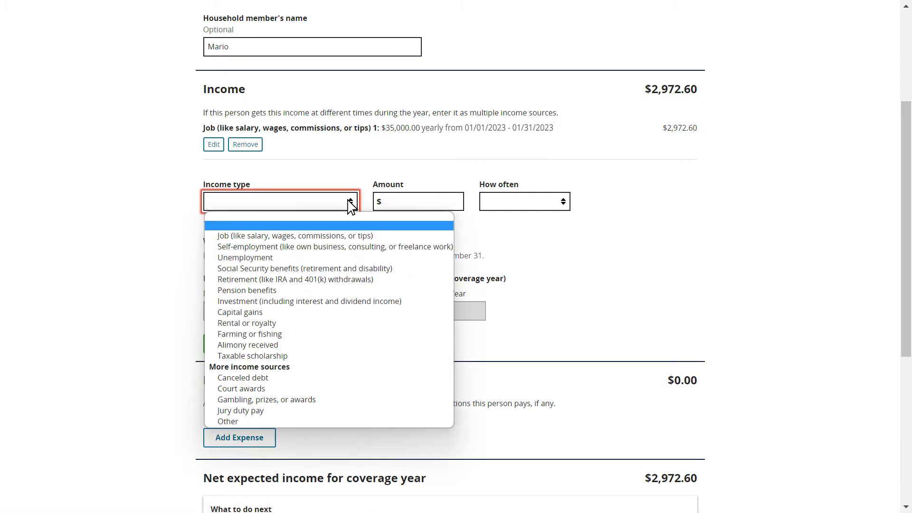
pyautogui.click(267, 257)
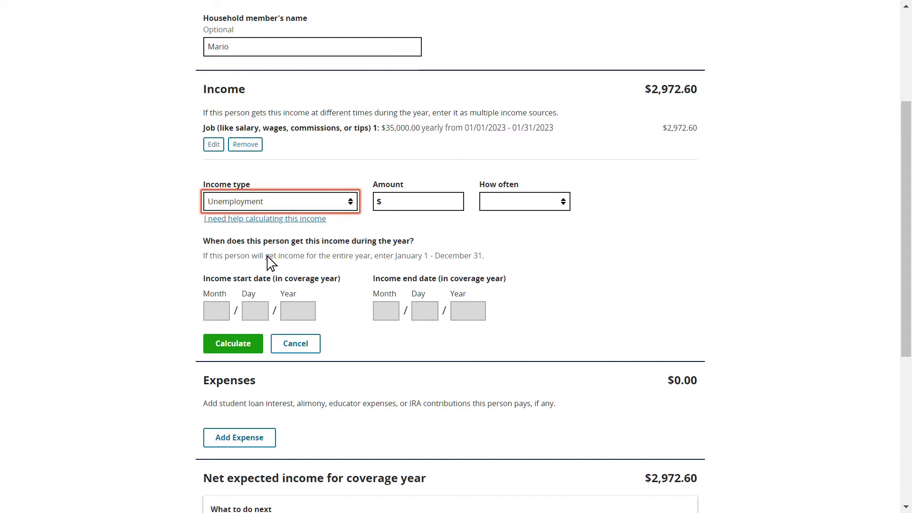
pyautogui.click(298, 219)
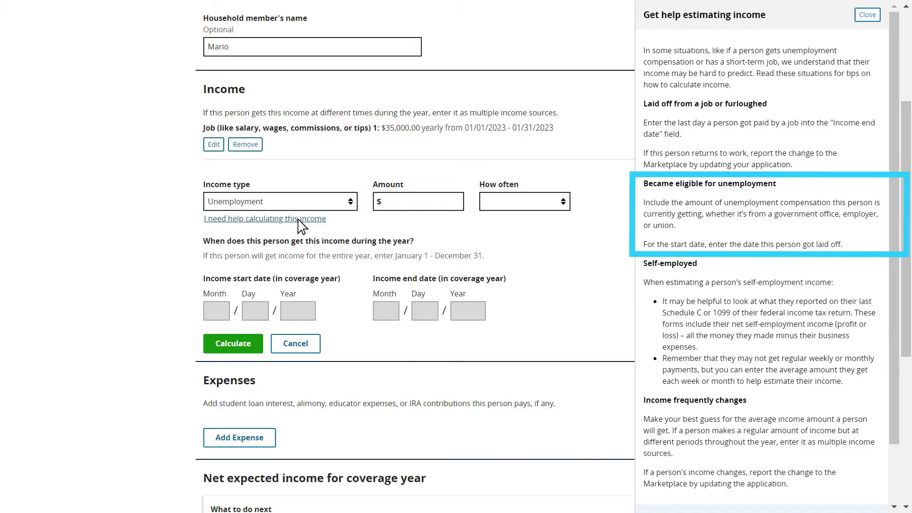
pyautogui.click(873, 16)
# Enter 233 as the unemployment amount with a Weekly frequency.
pyautogui.click(451, 204)
pyautogui.write('233')
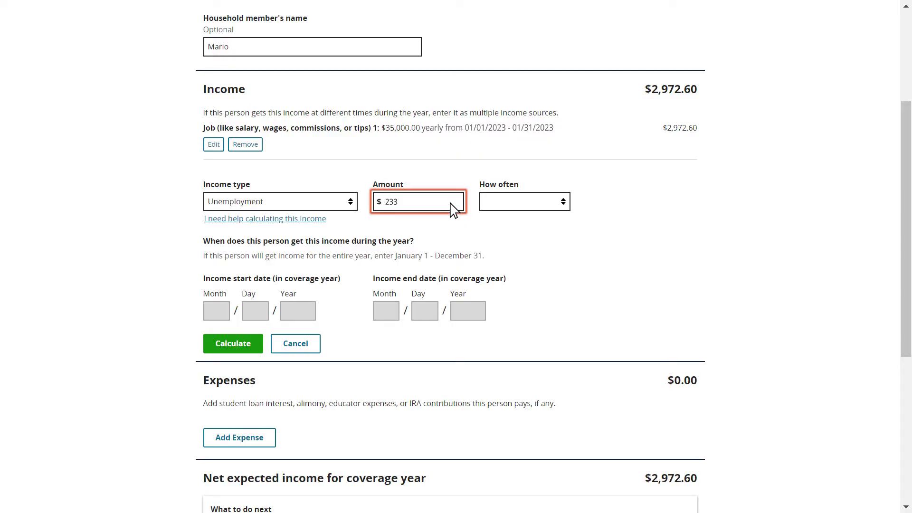
pyautogui.click(565, 204)
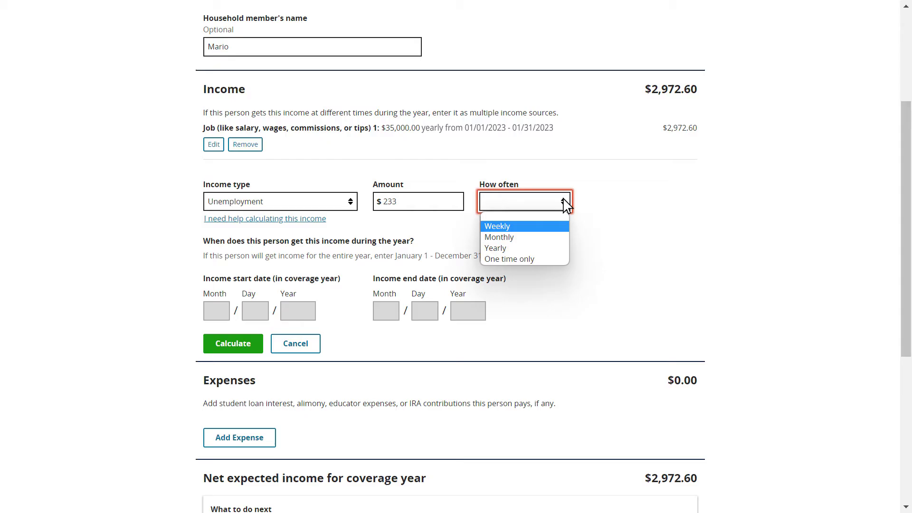
pyautogui.click(553, 226)
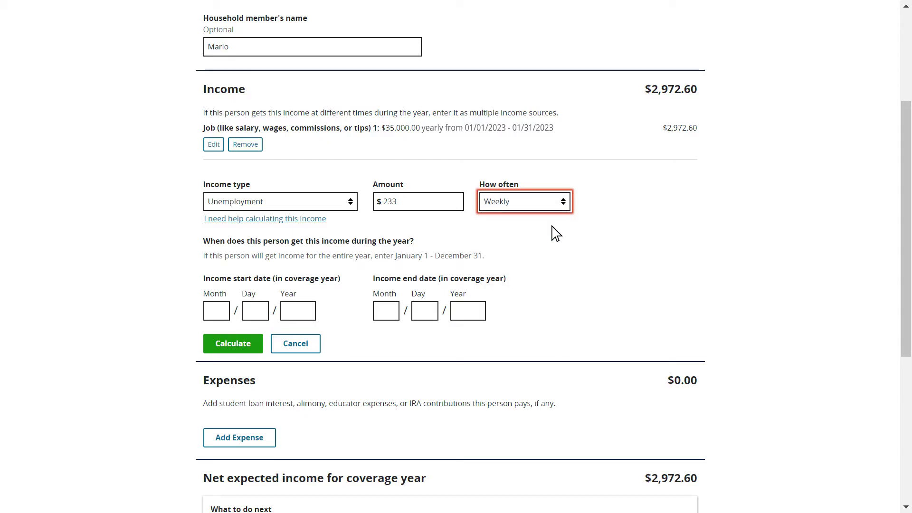
pyautogui.scroll(1, 550, 200)
# Date the unemployment 2/1/2023–10/31/2023 and calculate, raising net income to $12,059.60.
pyautogui.click(220, 373)
pyautogui.write('2')
pyautogui.click(265, 369)
pyautogui.write('1')
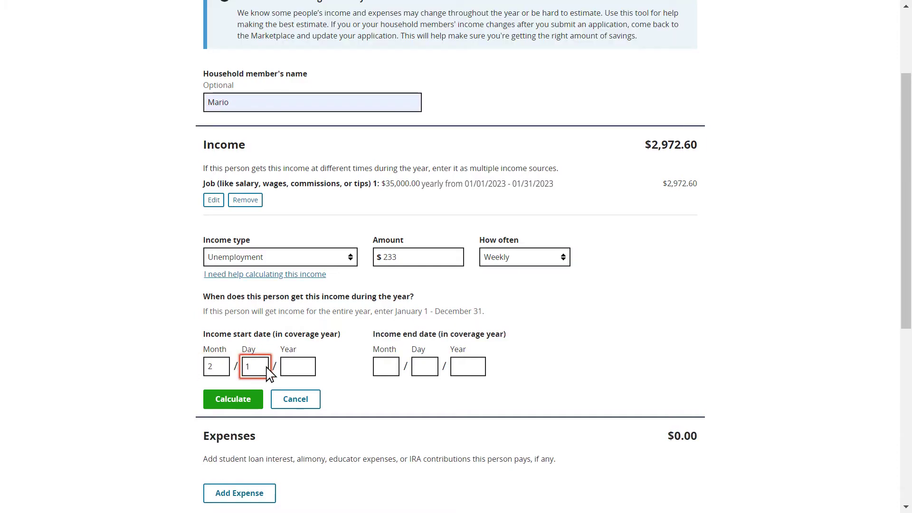
pyautogui.click(311, 373)
pyautogui.write('2023')
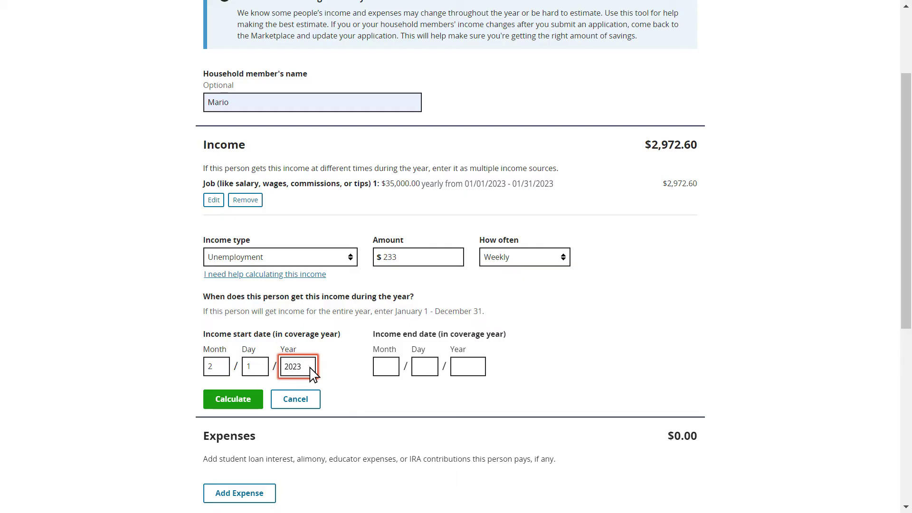
pyautogui.click(386, 372)
pyautogui.write('10')
pyautogui.click(430, 369)
pyautogui.write('31')
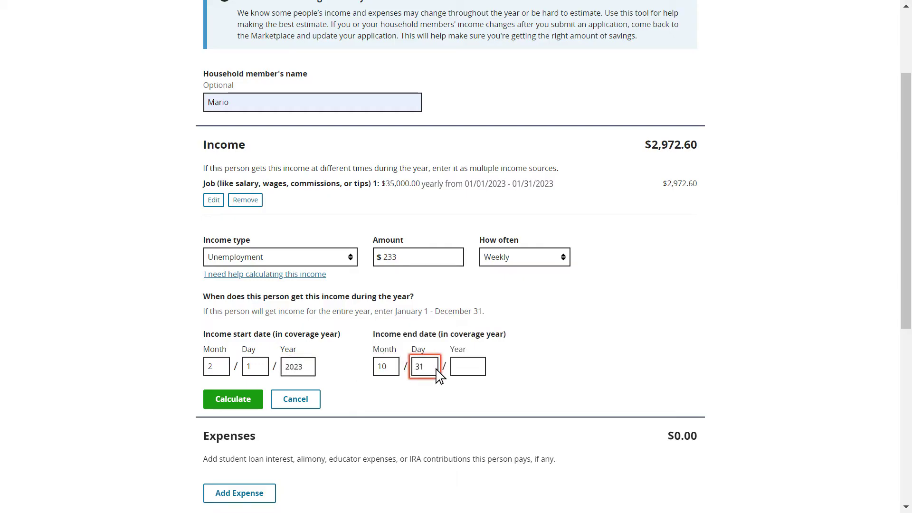
pyautogui.click(478, 370)
pyautogui.write('2023')
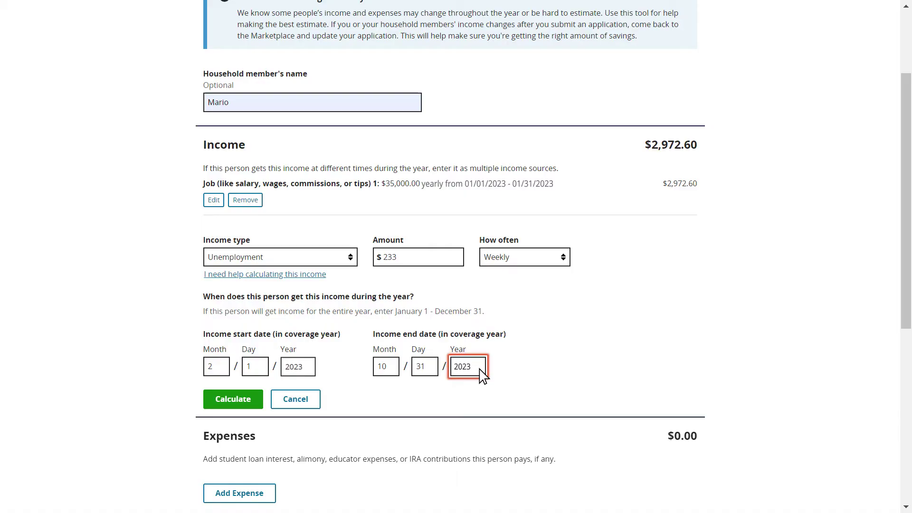
pyautogui.click(252, 401)
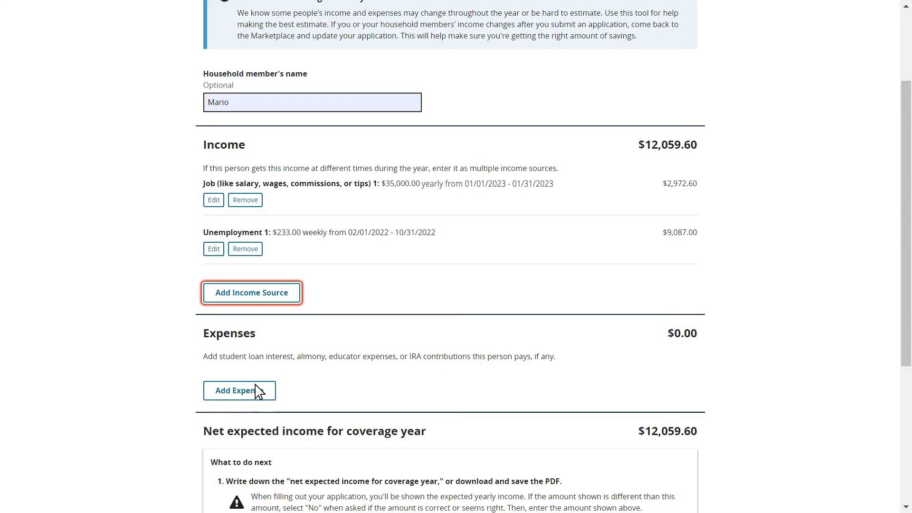
# Add another Job income source of 28000 with a Yearly frequency.
pyautogui.click(275, 291)
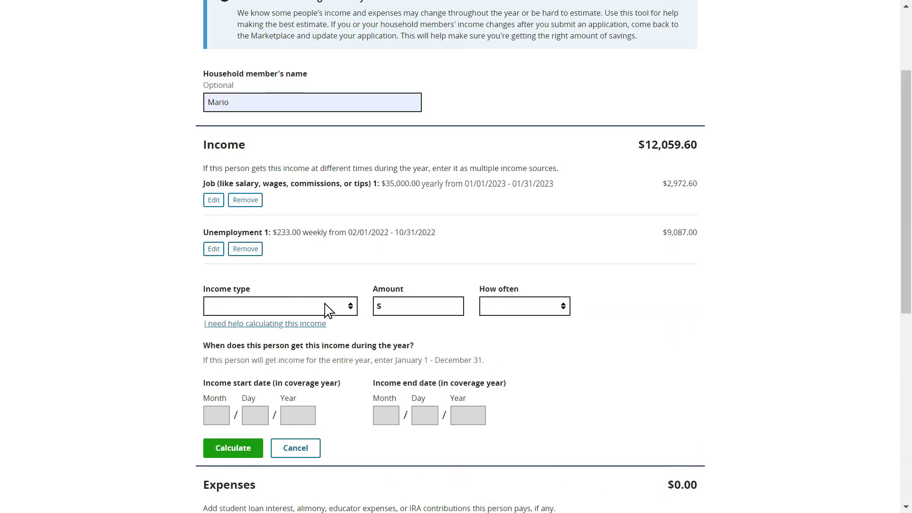
pyautogui.click(346, 308)
pyautogui.click(346, 103)
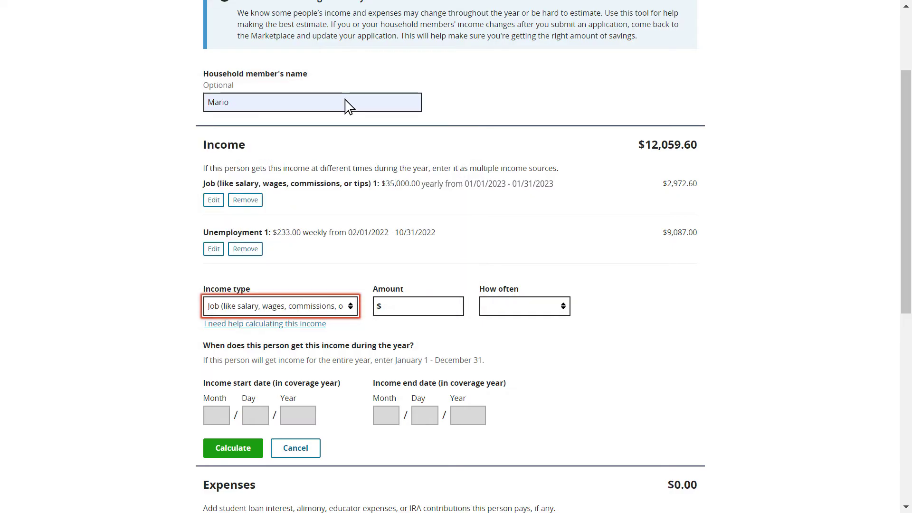
pyautogui.click(455, 309)
pyautogui.write('28000')
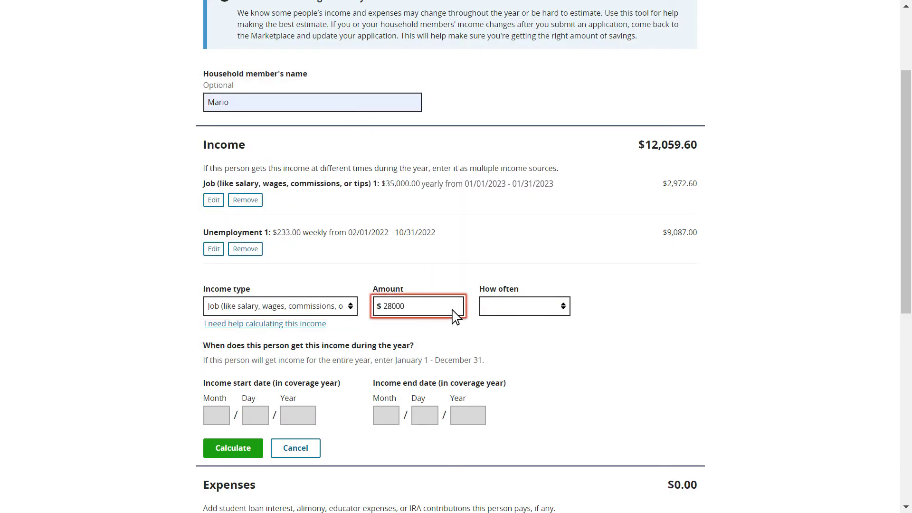
pyautogui.click(560, 307)
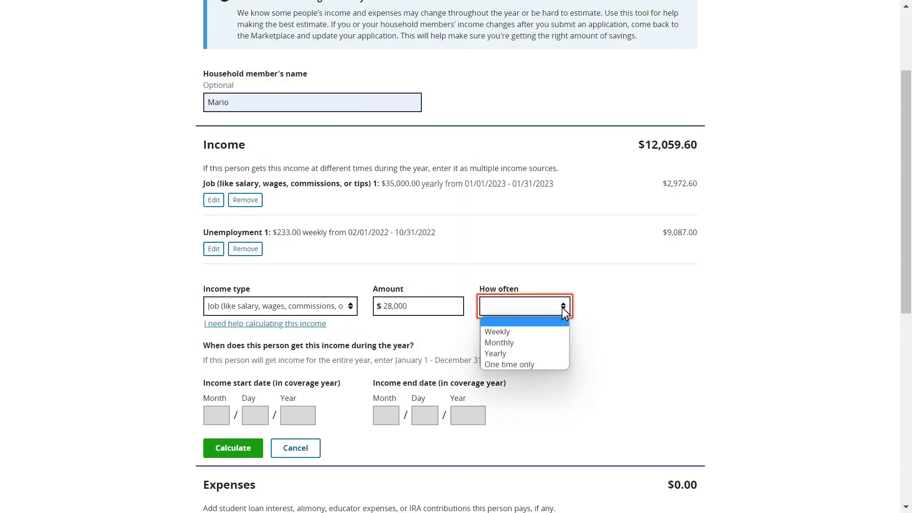
pyautogui.click(553, 351)
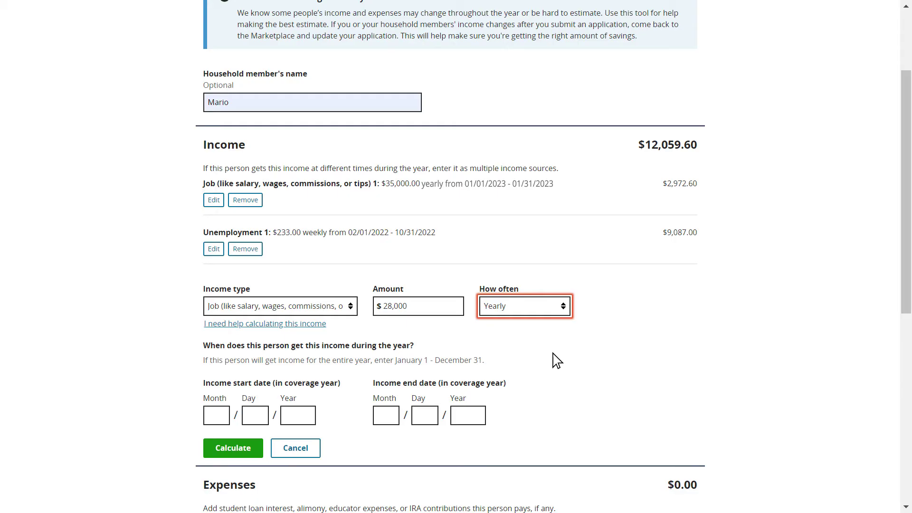
# Fill in the second job's 2023 dates ending 12/31 and calculate, reaching $16,739.05.
pyautogui.click(221, 417)
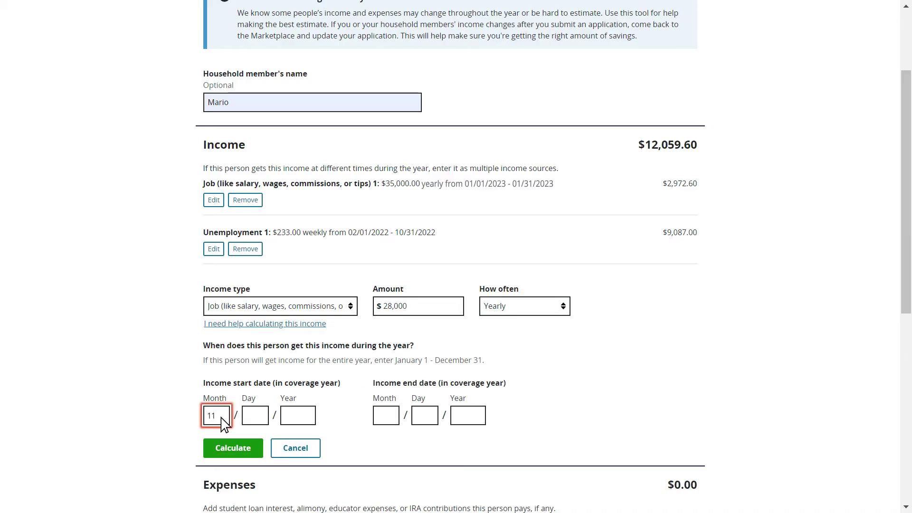
pyautogui.click(255, 418)
pyautogui.write('1')
pyautogui.click(290, 418)
pyautogui.write('2023')
pyautogui.click(385, 418)
pyautogui.write('12')
pyautogui.click(426, 417)
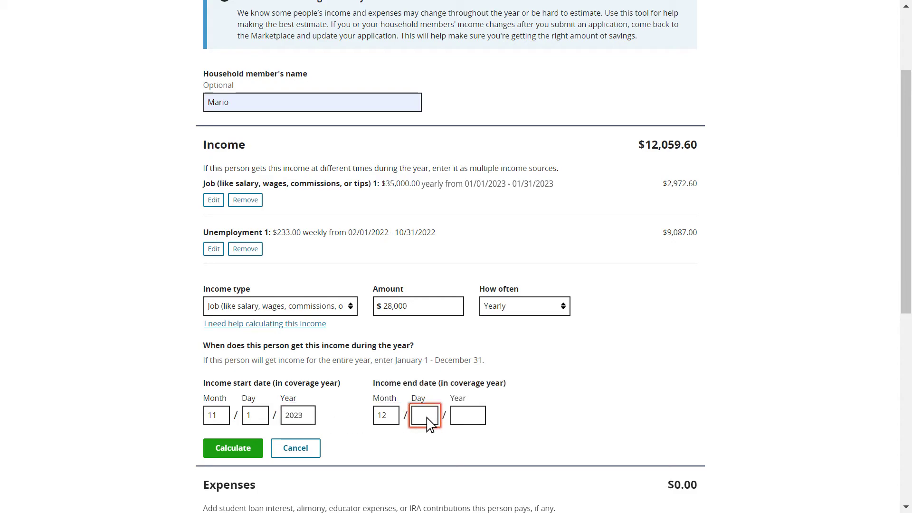
pyautogui.click(461, 418)
pyautogui.write('2023')
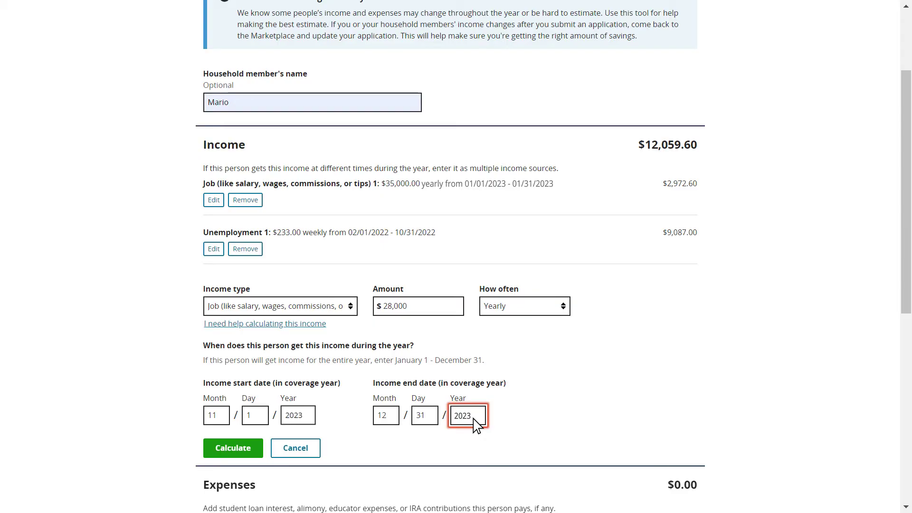
pyautogui.click(251, 453)
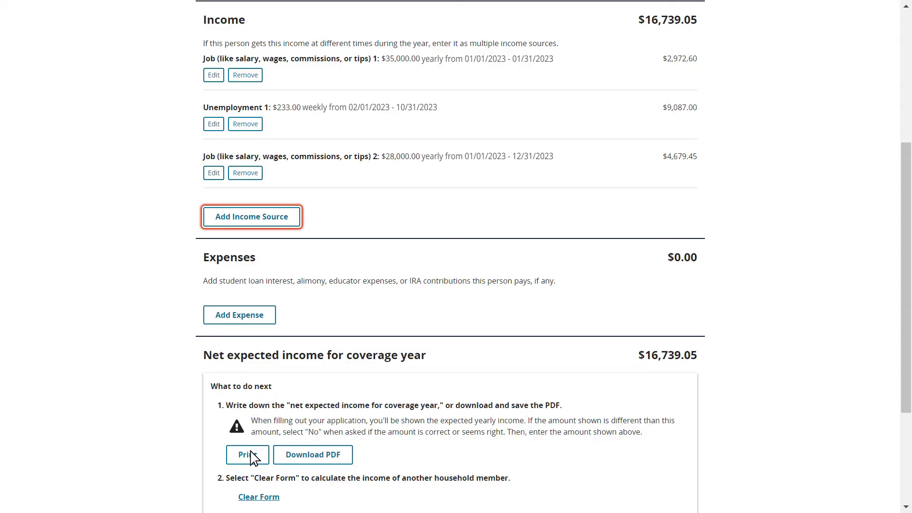
# Add a $50 Monthly Student loan interest expense, bringing net expected income to $16,139.05.
pyautogui.click(266, 317)
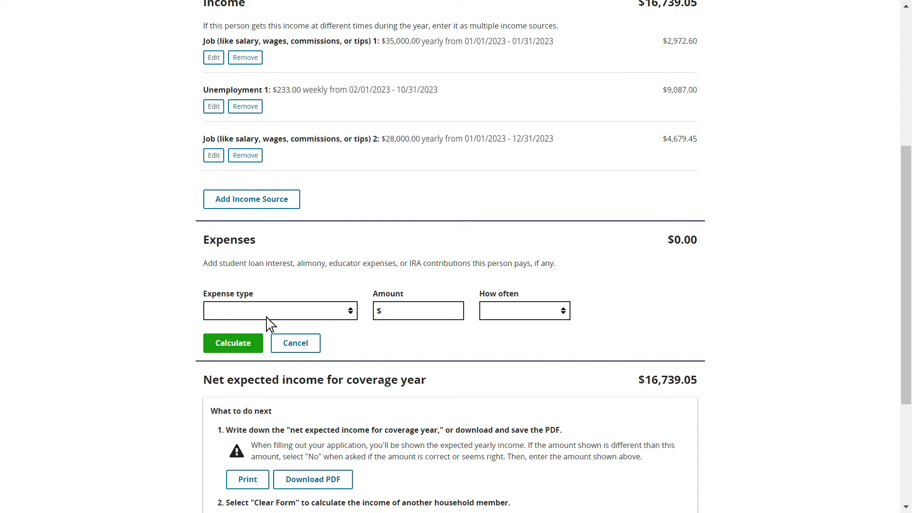
pyautogui.click(350, 311)
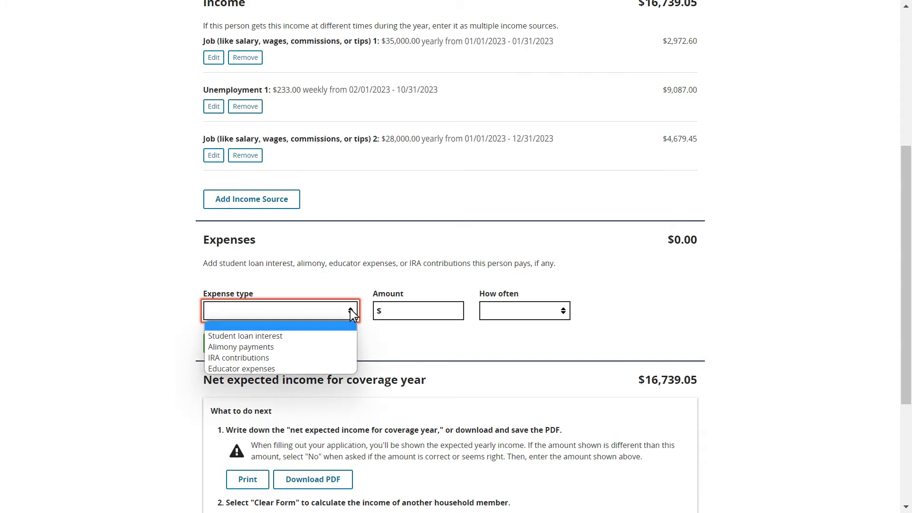
pyautogui.click(342, 335)
pyautogui.click(446, 315)
pyautogui.write('50')
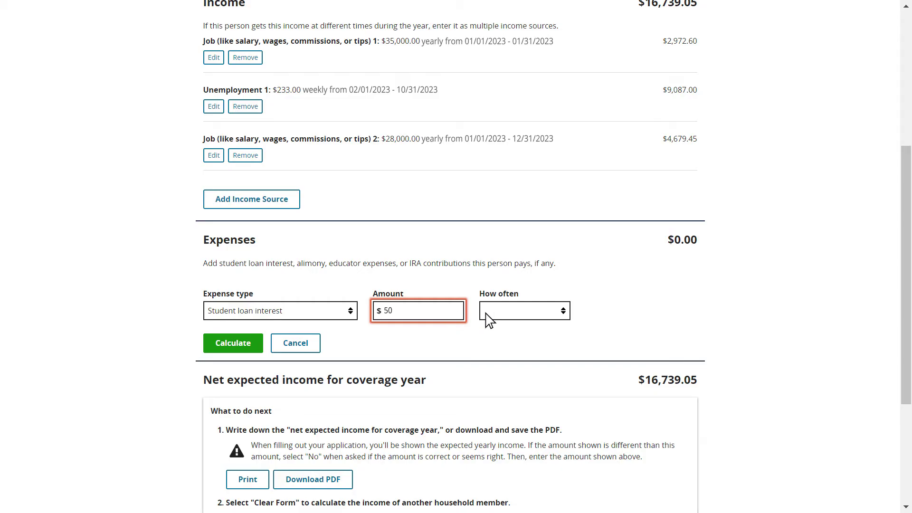
pyautogui.click(563, 310)
pyautogui.click(555, 347)
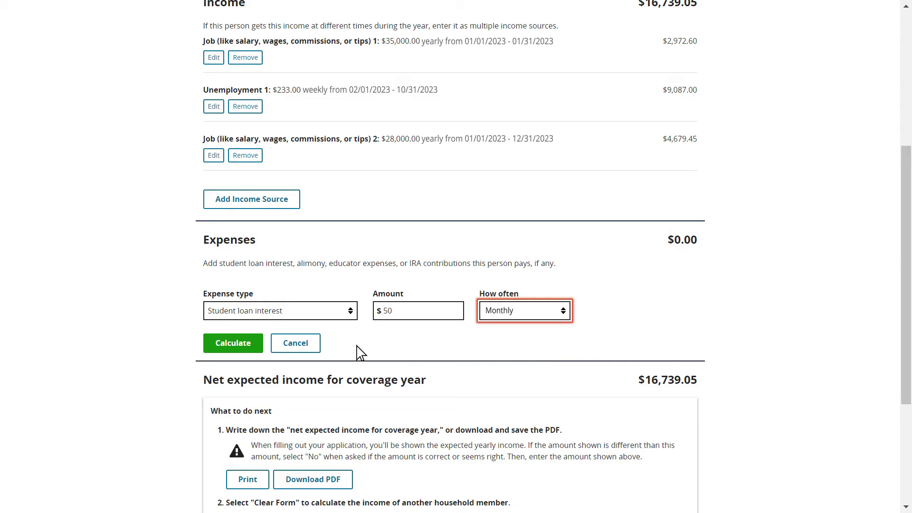
pyautogui.click(251, 344)
# Scroll down the Household income page toward the Continue button.
pyautogui.scroll(-3, 251, 350)
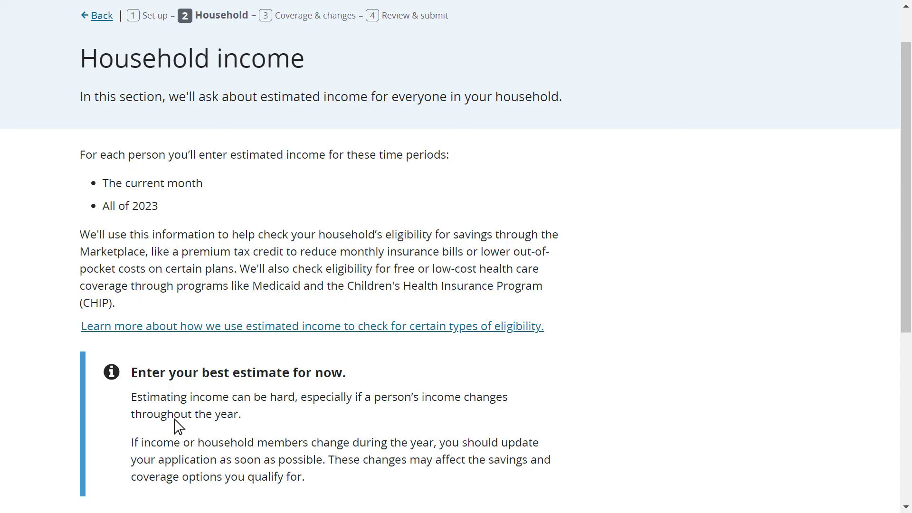
pyautogui.scroll(-2, 177, 424)
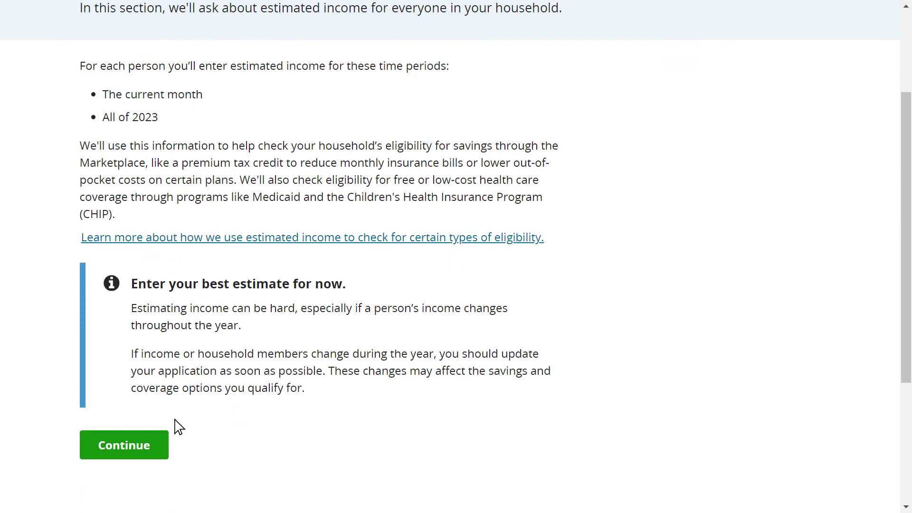
# Continue and enter 16139.05 as the best estimate of 2023 yearly income.
pyautogui.click(156, 448)
pyautogui.scroll(-12, 154, 455)
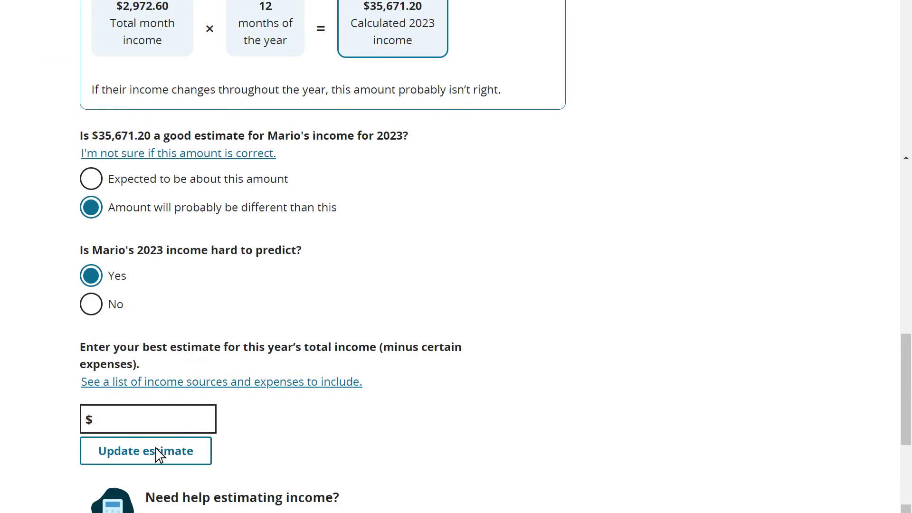
pyautogui.click(199, 146)
pyautogui.write('16139.0')
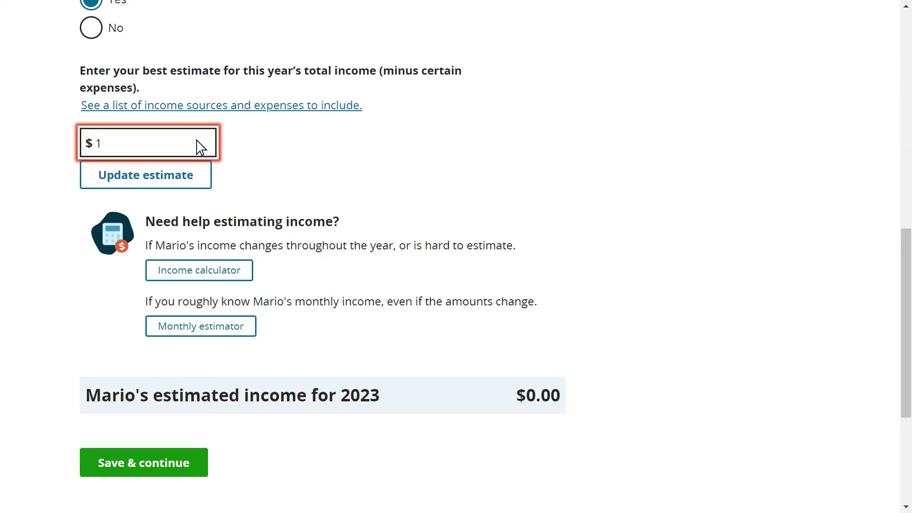
pyautogui.write('5')
pyautogui.click(360, 147)
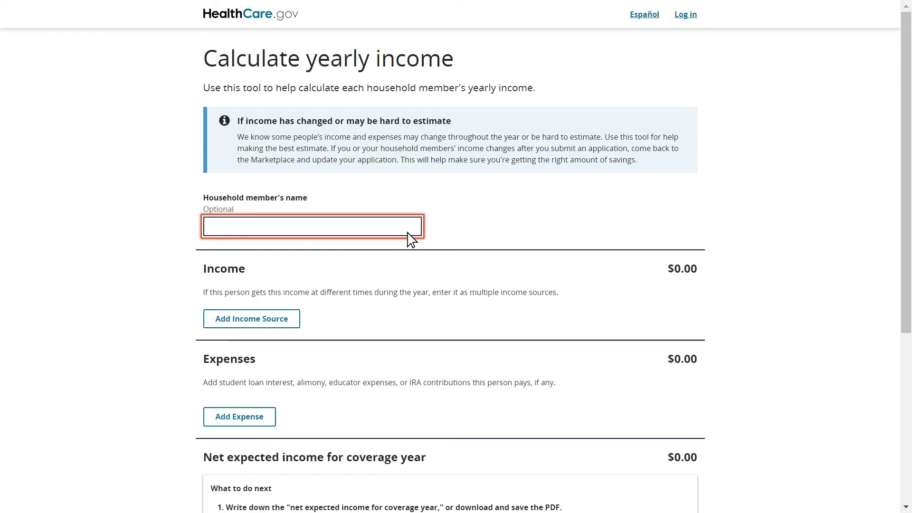
# Fill in the second household member's name in the Scenario 2 calculator.
pyautogui.write('ayla')
pyautogui.click(469, 226)
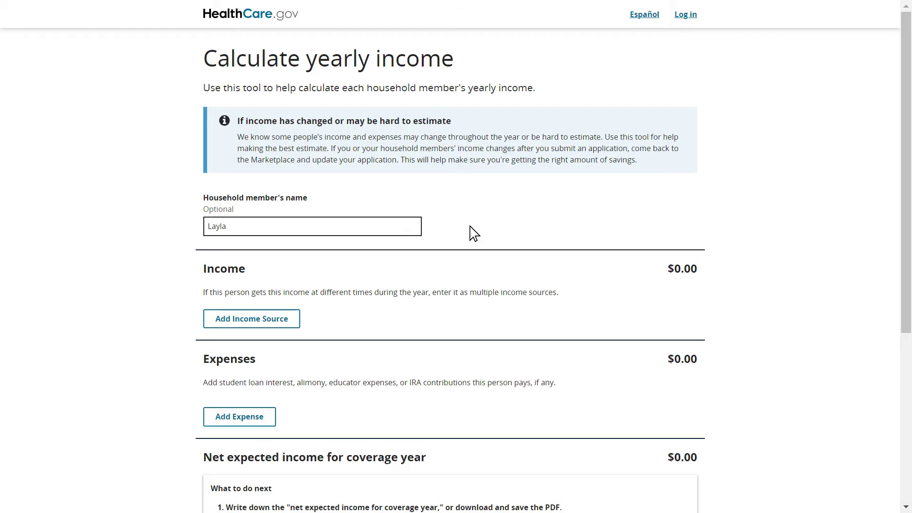
# Add a Job income source for Layla paying $40,000 yearly.
pyautogui.click(287, 323)
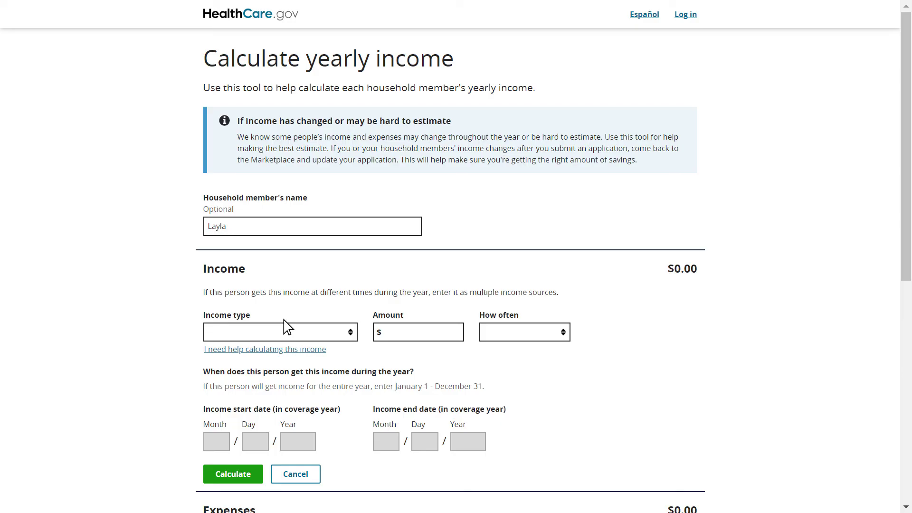
pyautogui.click(349, 332)
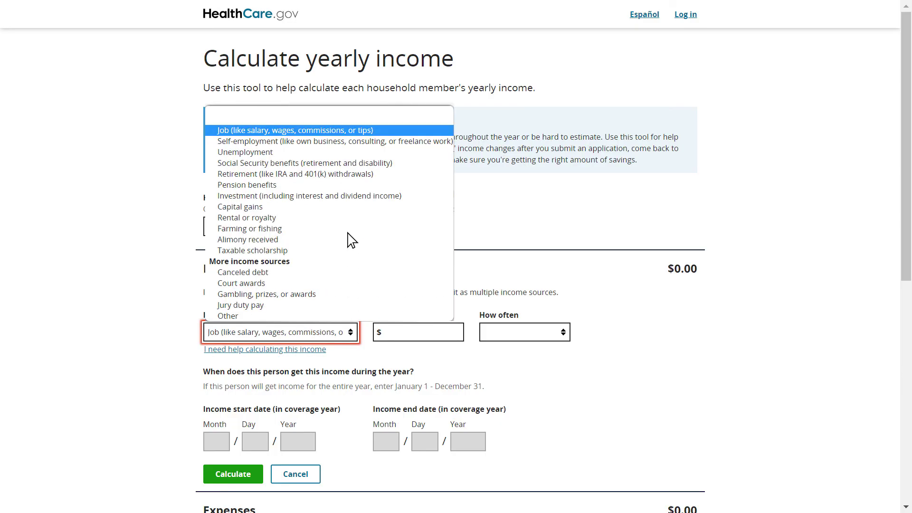
pyautogui.click(349, 130)
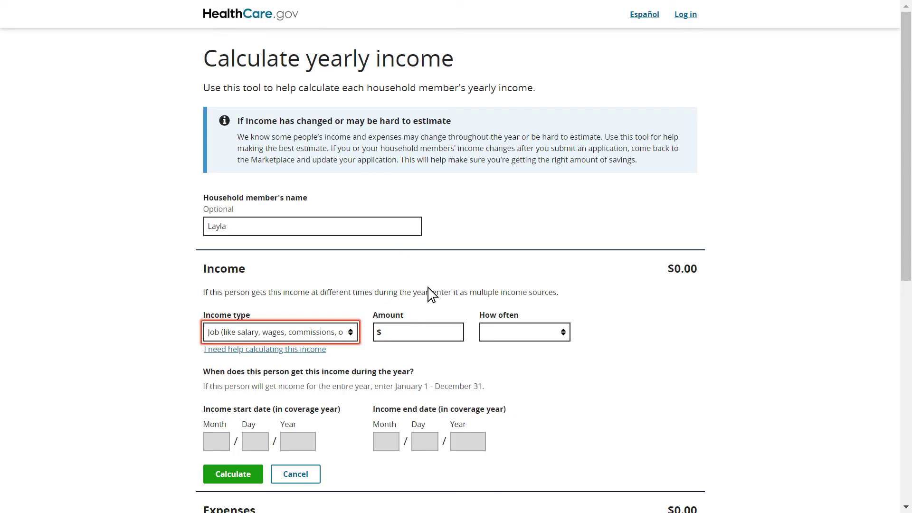
pyautogui.click(448, 337)
pyautogui.write('40000')
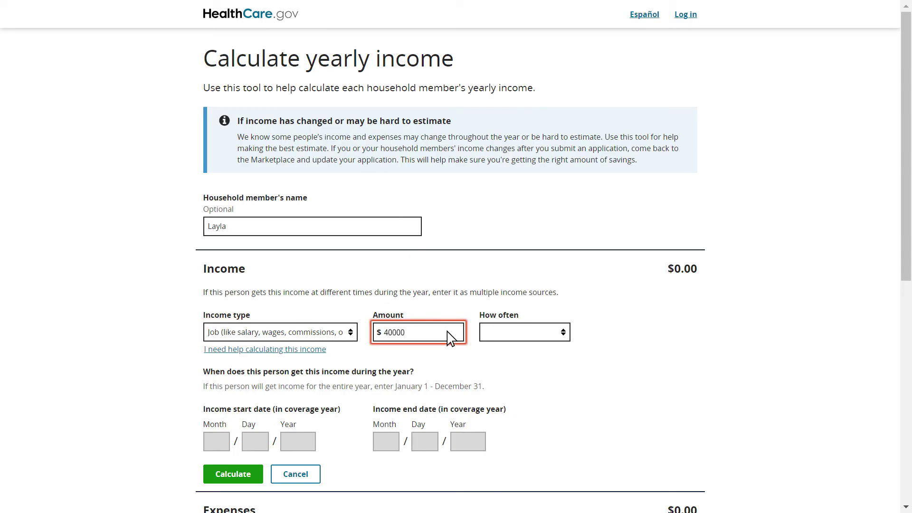
pyautogui.click(561, 332)
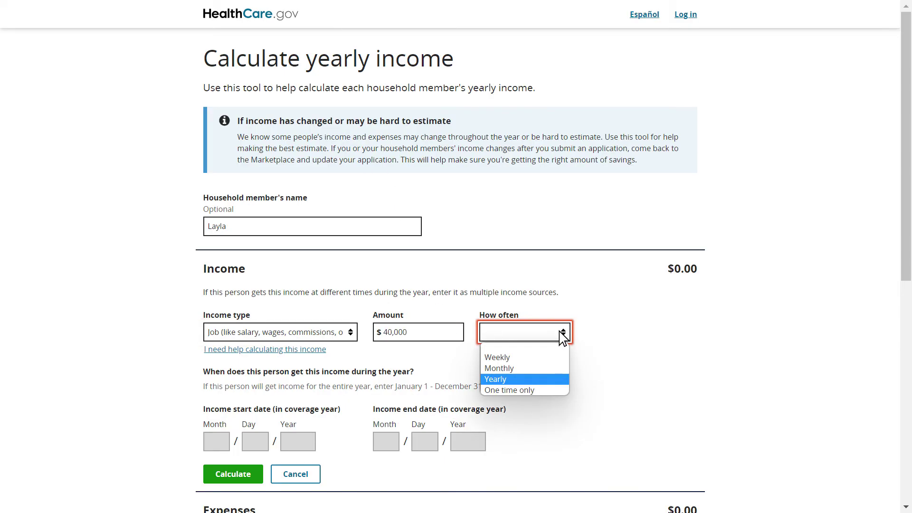
pyautogui.click(561, 380)
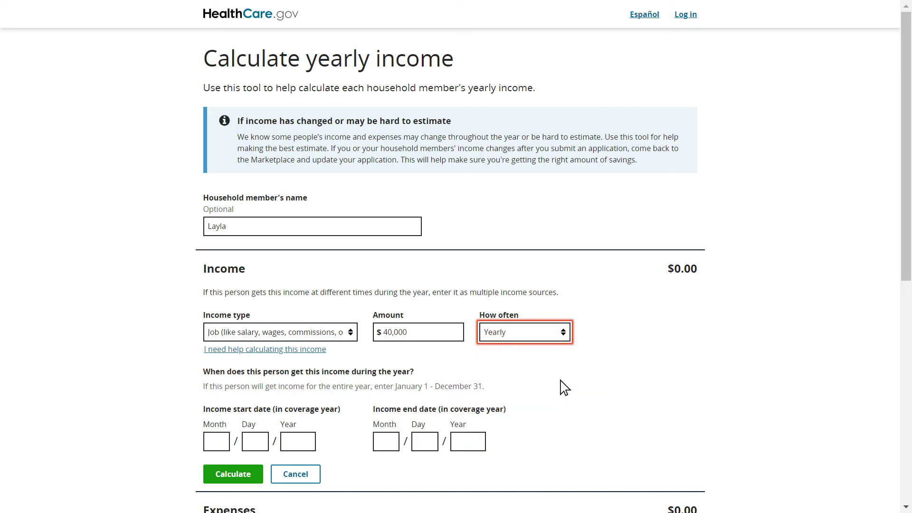
# Date the job 1/1/2024 to 12/31/2024 and calculate its income.
pyautogui.click(222, 445)
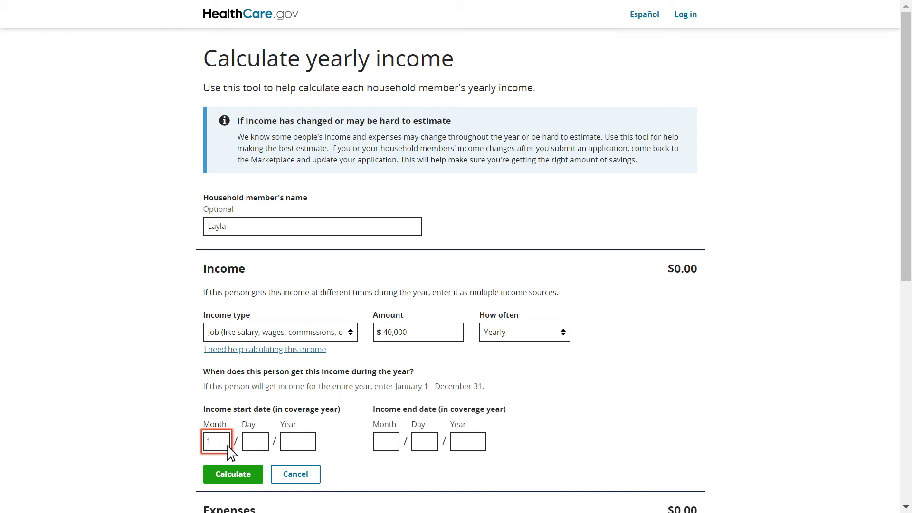
pyautogui.click(263, 445)
pyautogui.write('1')
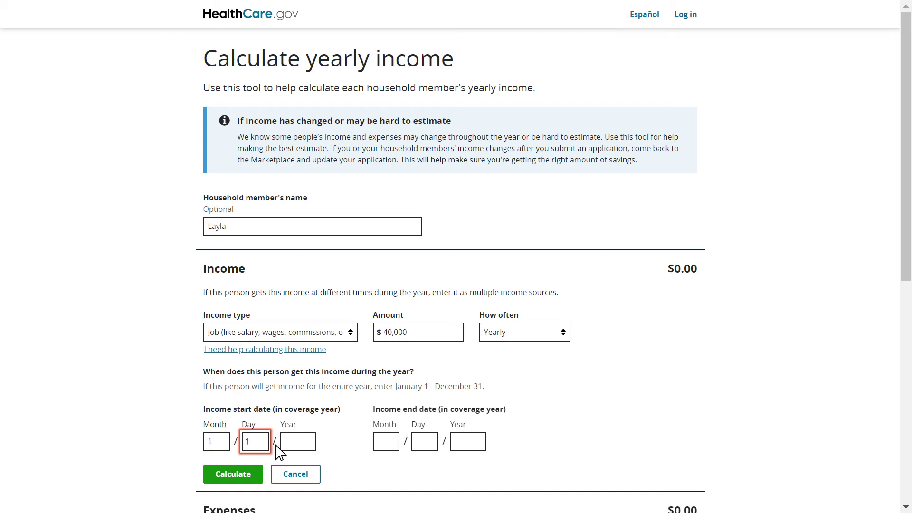
pyautogui.click(309, 445)
pyautogui.write('2024')
pyautogui.click(395, 446)
pyautogui.click(425, 447)
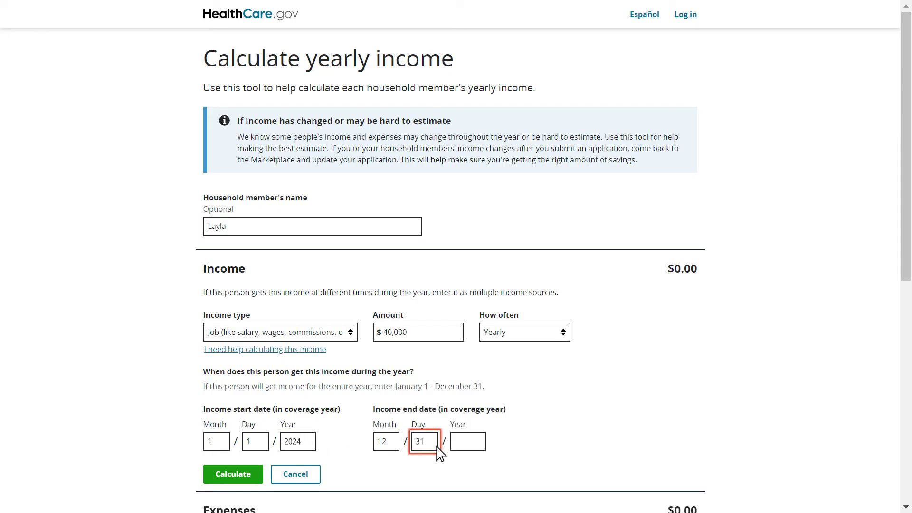
pyautogui.click(473, 446)
pyautogui.write('2024')
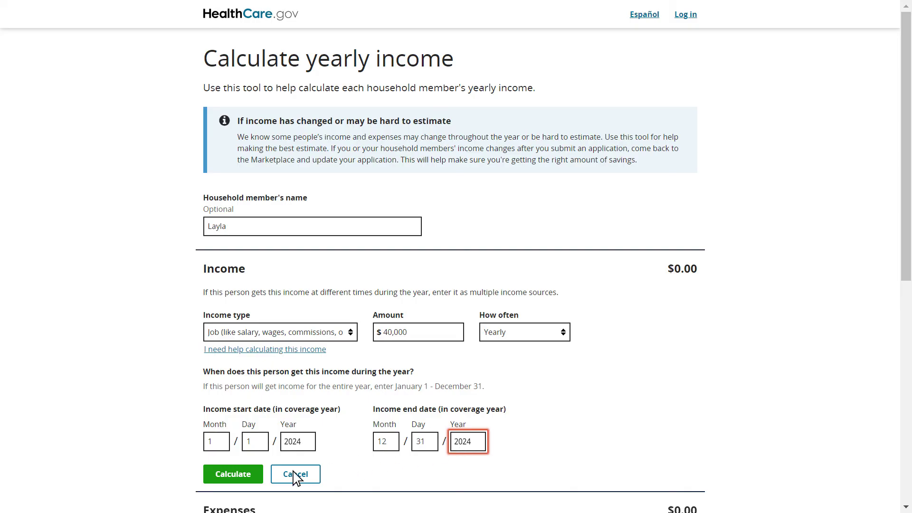
pyautogui.click(253, 475)
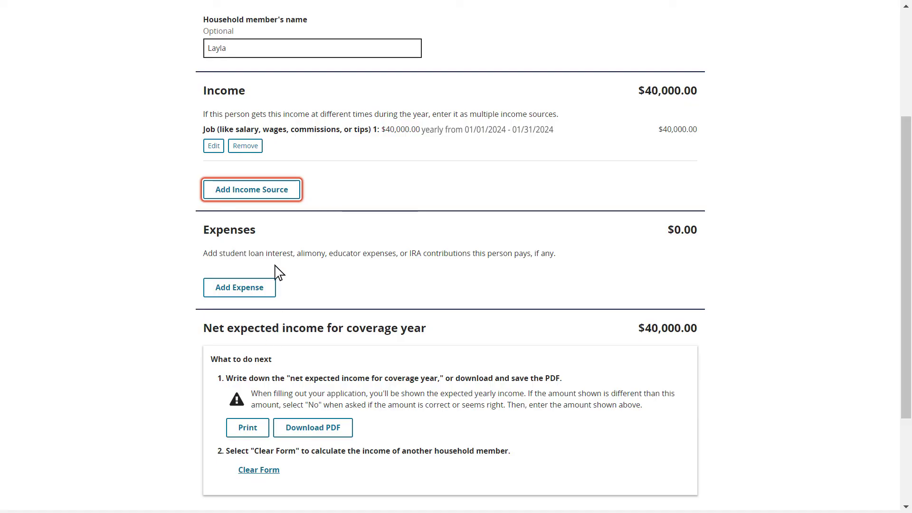
# Add a second Job income source paying $500 weekly.
pyautogui.click(285, 192)
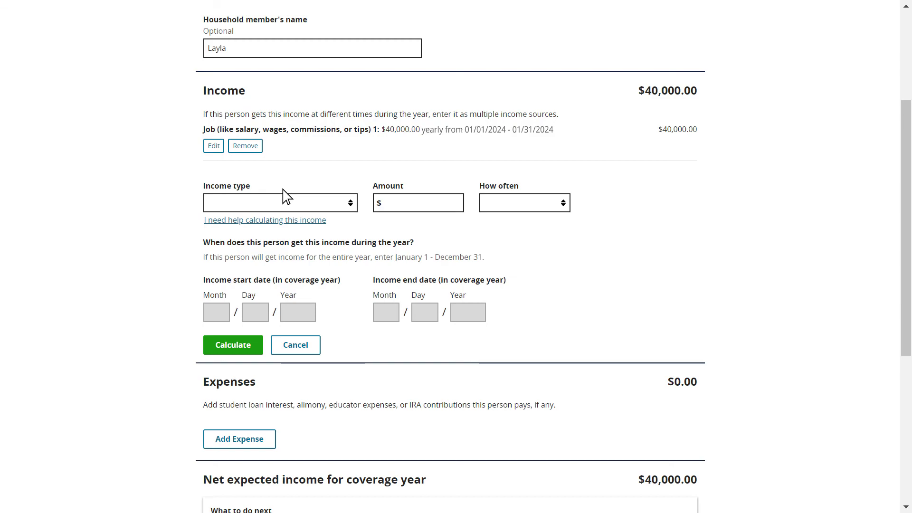
pyautogui.click(349, 203)
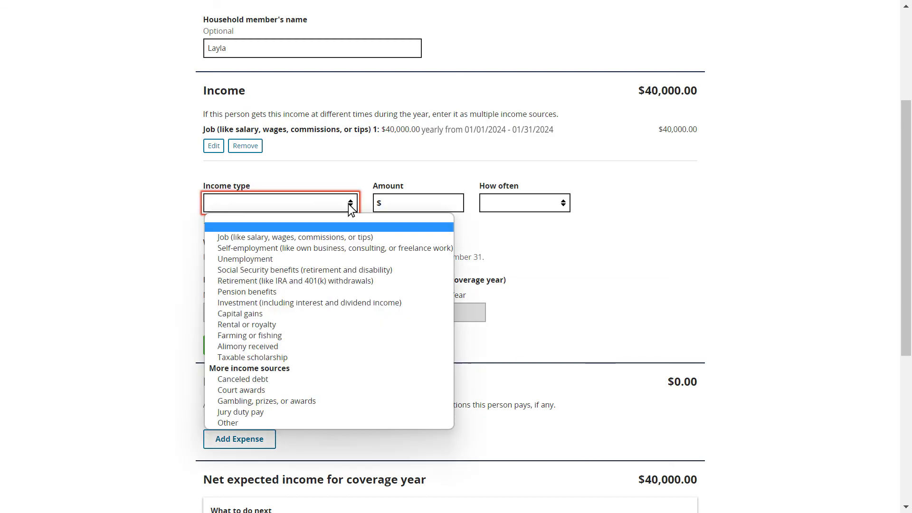
pyautogui.click(439, 237)
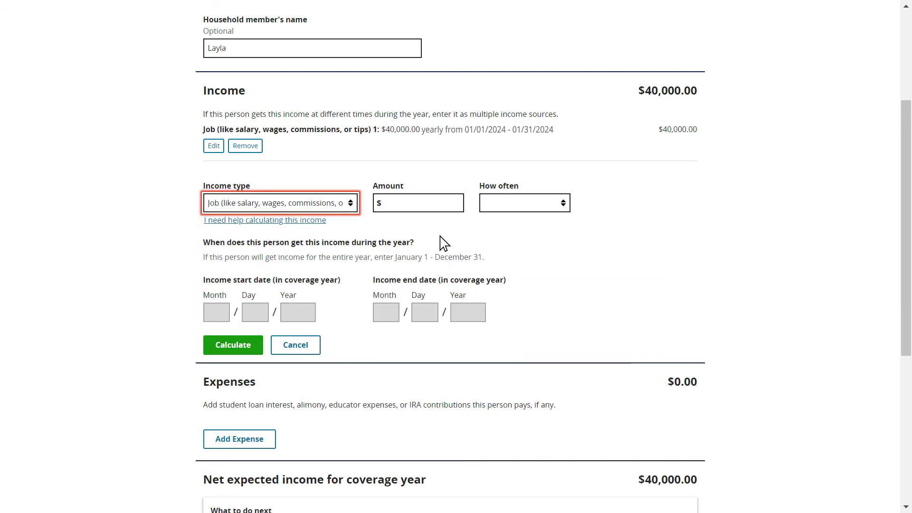
pyautogui.click(446, 205)
pyautogui.write('500')
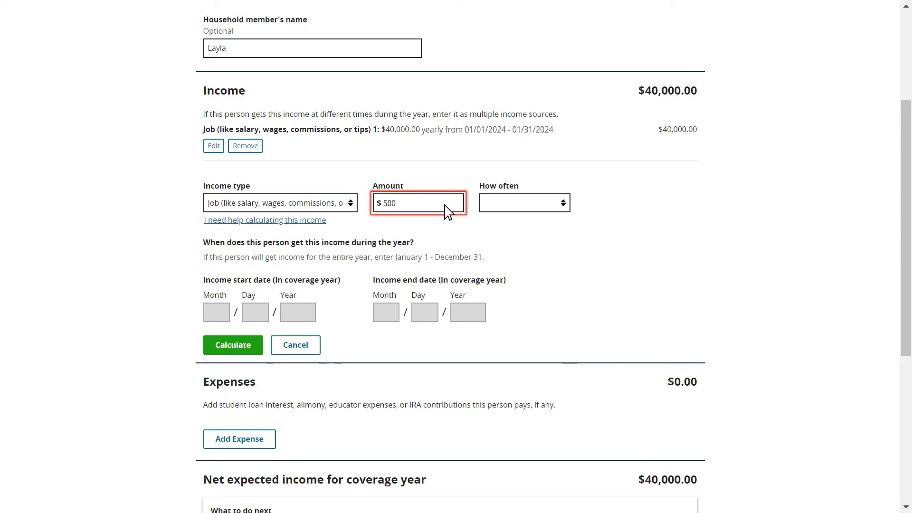
pyautogui.click(562, 203)
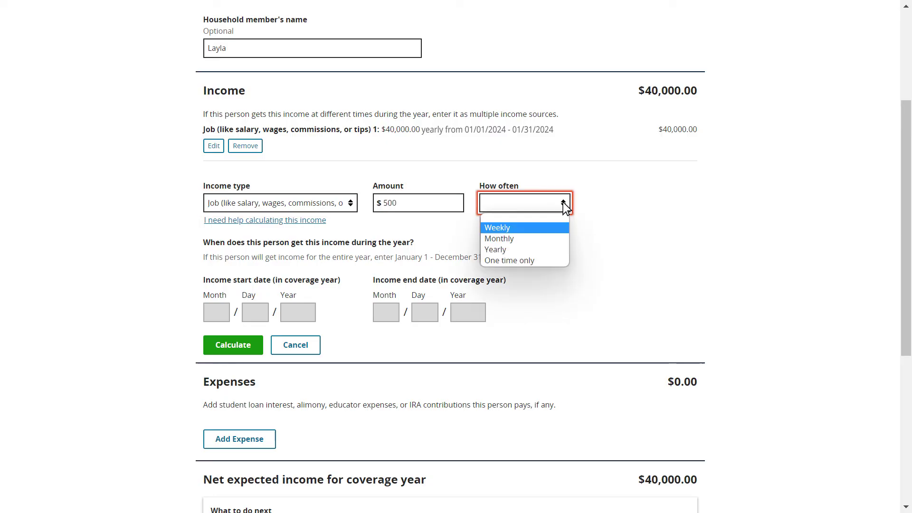
pyautogui.click(563, 228)
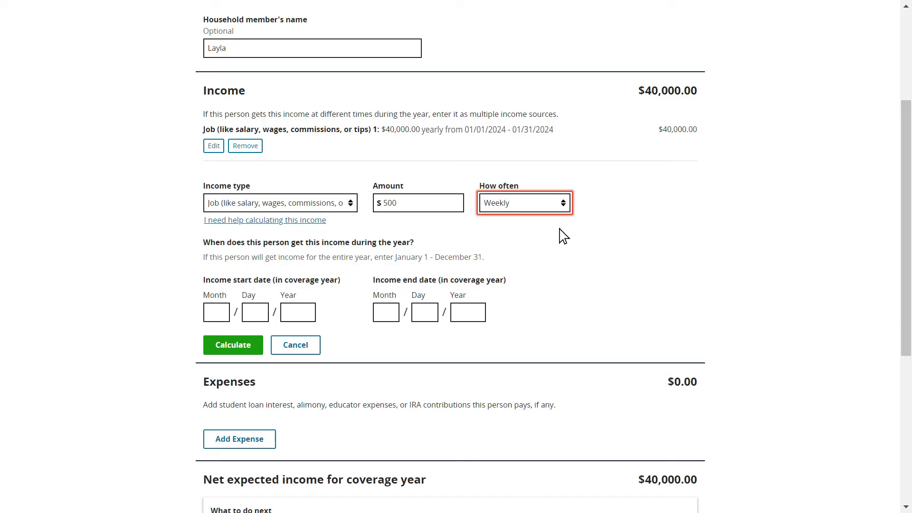
# Date the second job 6/15/2024 to 8/31/2024 and calculate, totalling $45,571.43.
pyautogui.click(224, 319)
pyautogui.write('6')
pyautogui.click(257, 321)
pyautogui.write('15')
pyautogui.click(304, 317)
pyautogui.write('2024')
pyautogui.click(384, 321)
pyautogui.write('8')
pyautogui.click(428, 318)
pyautogui.write('31')
pyautogui.click(468, 320)
pyautogui.write('2024')
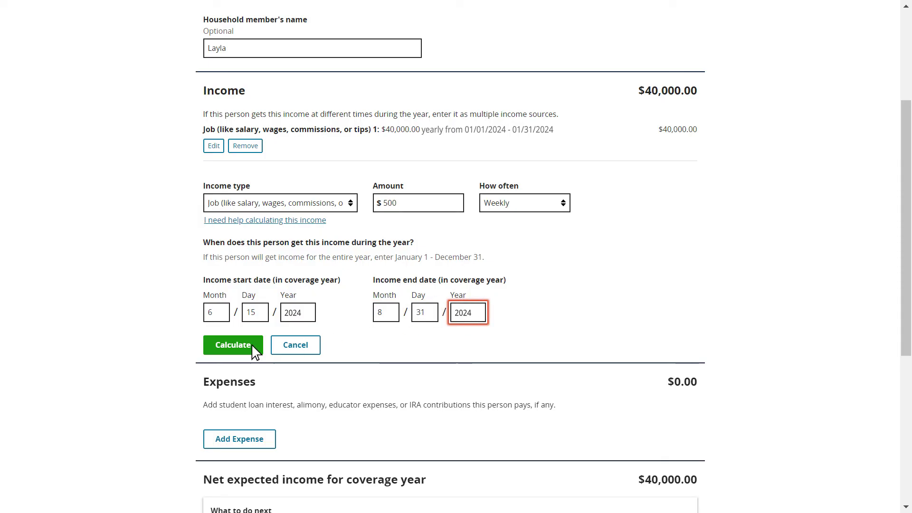
pyautogui.click(233, 345)
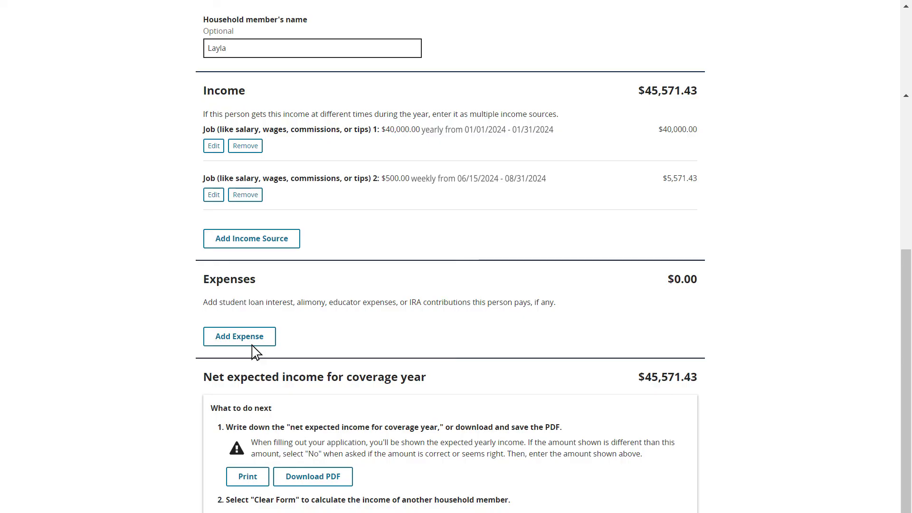
pyautogui.scroll(-2, 256, 352)
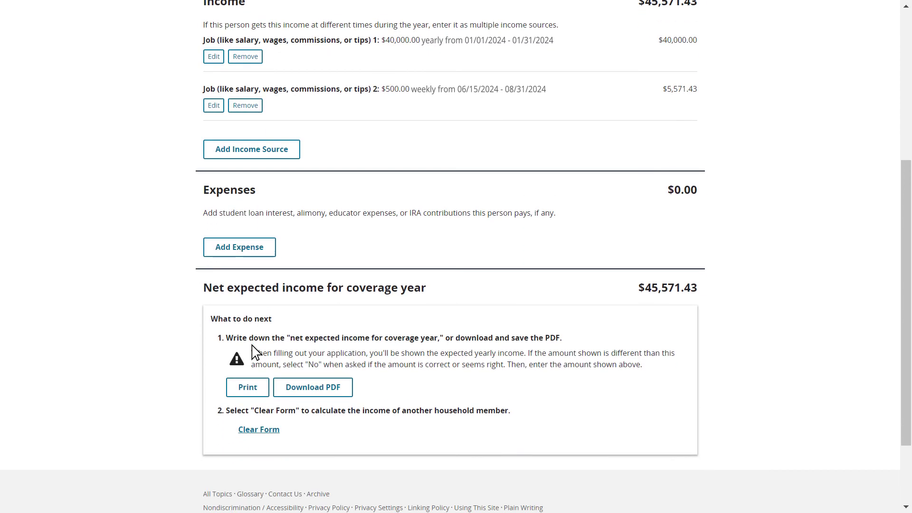